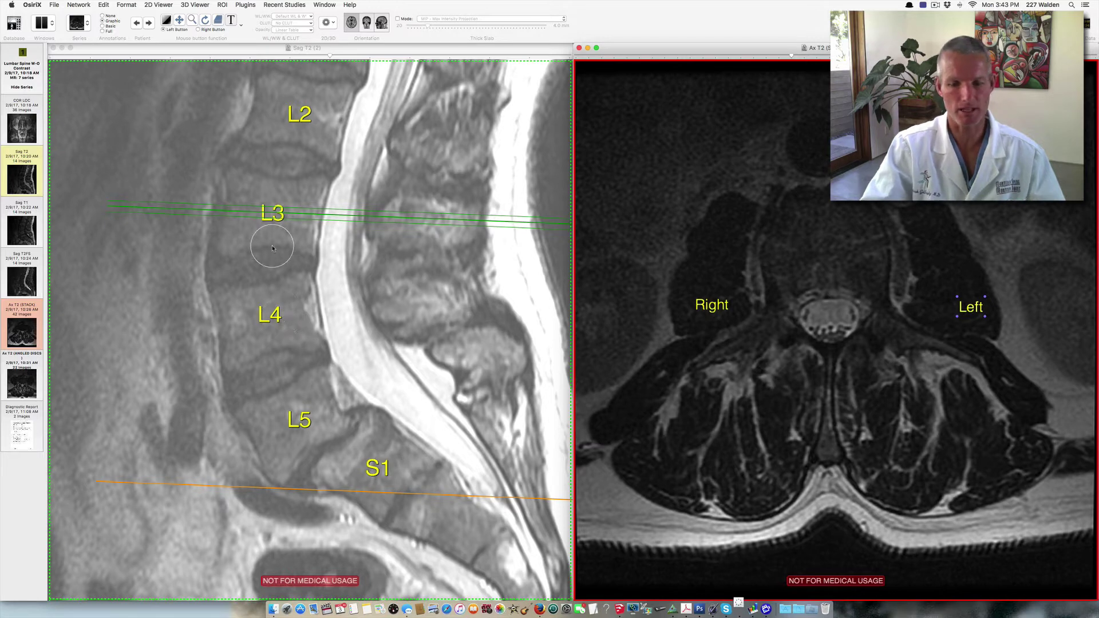
- Step the axial T2 series down one slice to near the L3 level
key("Down")
key("Down")
key("Down")
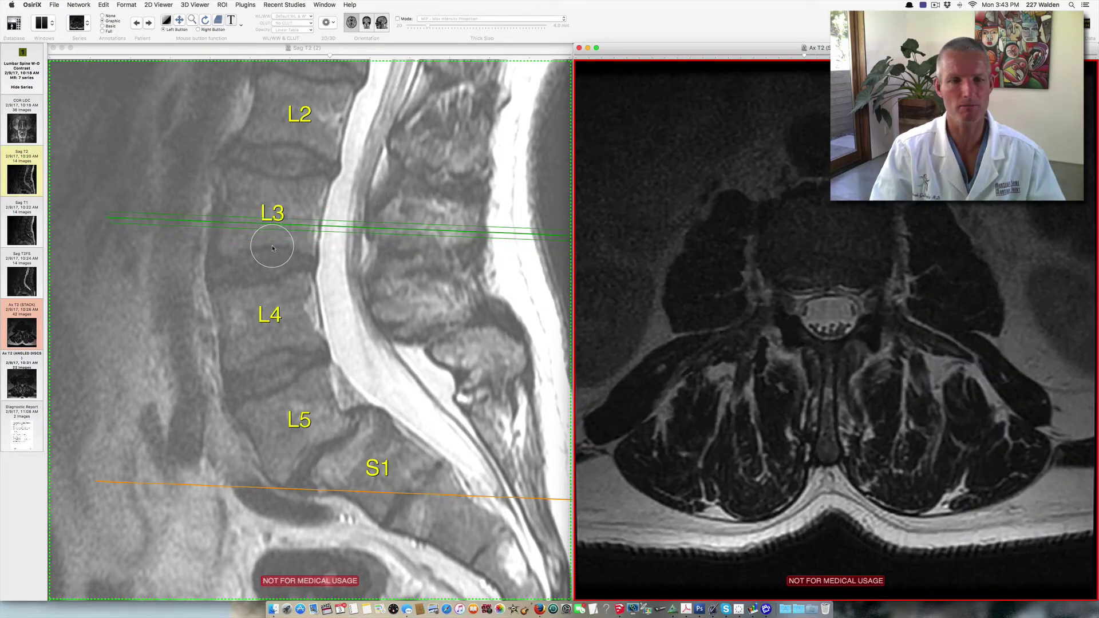
- Make the sagittal series active on its labelled L2–S1 midline slice and select the Arrow ROI tool
left_click(272, 247)
scroll(271, 246, "down", 6)
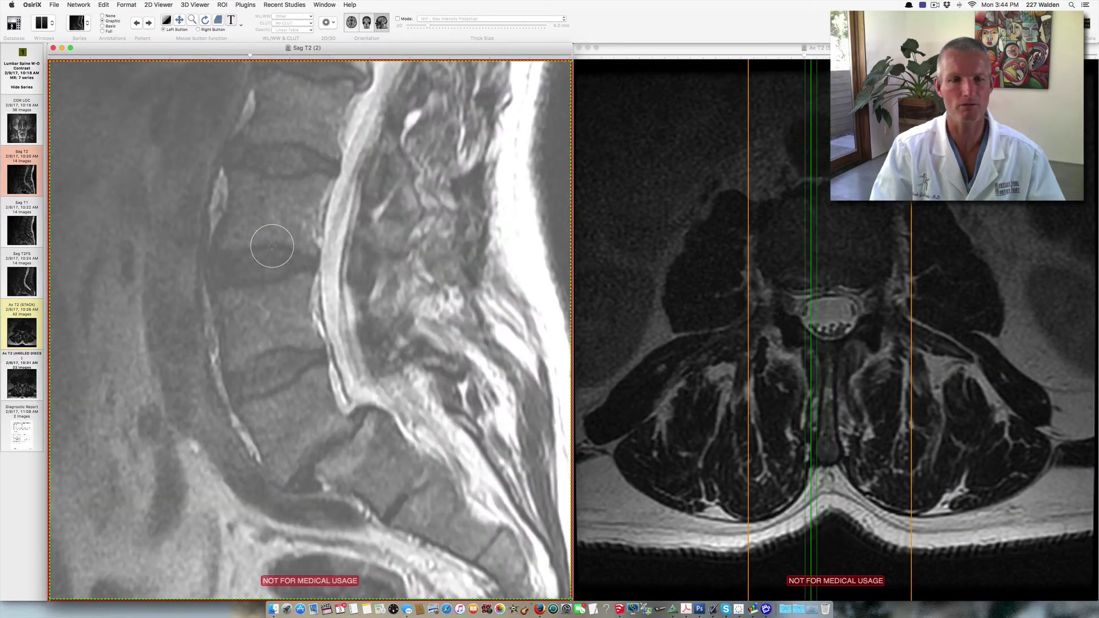
scroll(272, 246, "up", 4)
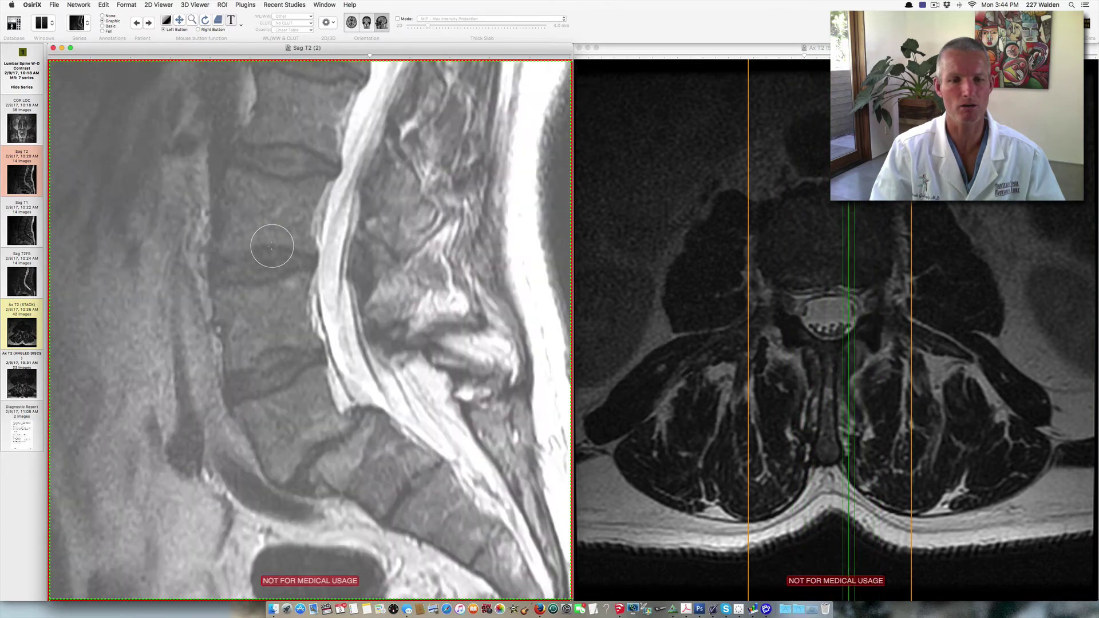
scroll(272, 246, "down", 3)
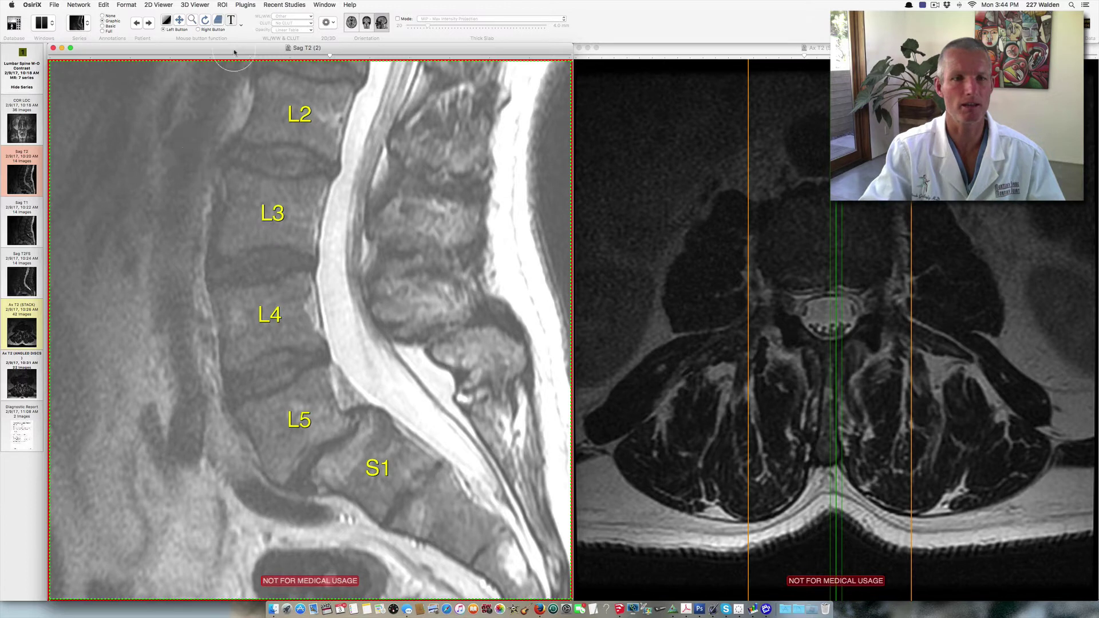
left_click(241, 25)
left_click(268, 105)
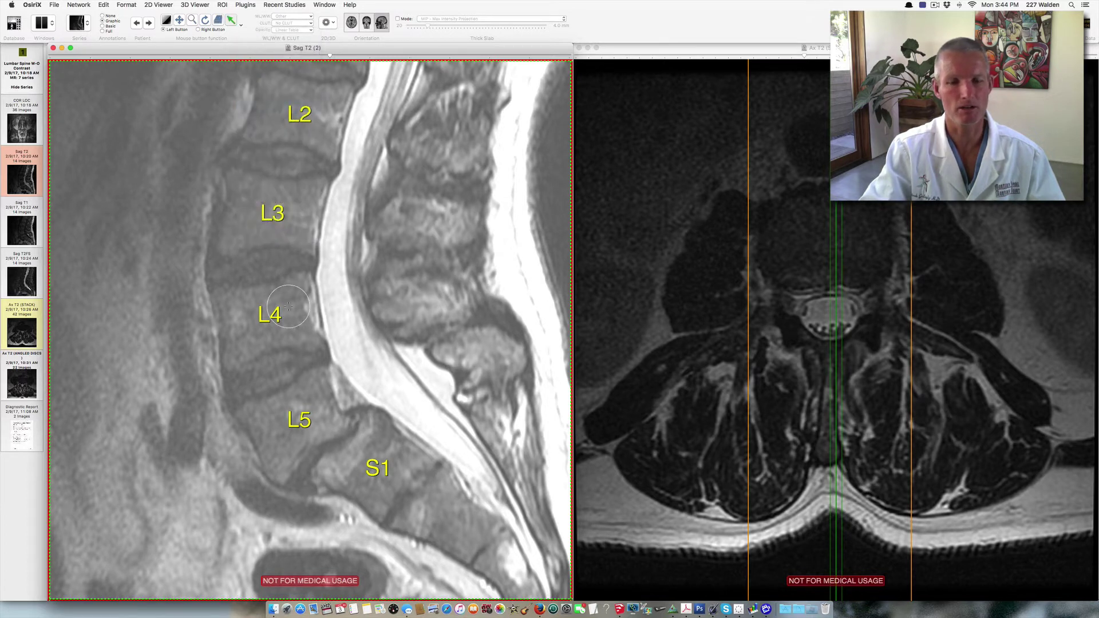
- Draw a green arrow on the sagittal image and adjust it to point at the posterior L5–S1 disc
left_click_drag(275, 433, 164, 403)
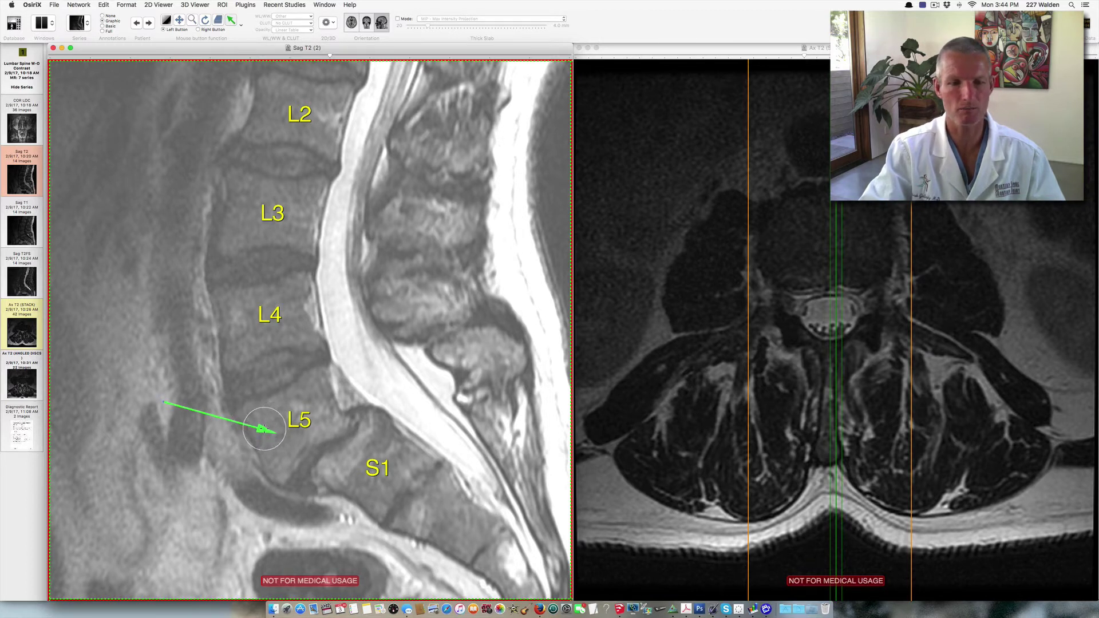
left_click_drag(264, 428, 280, 353)
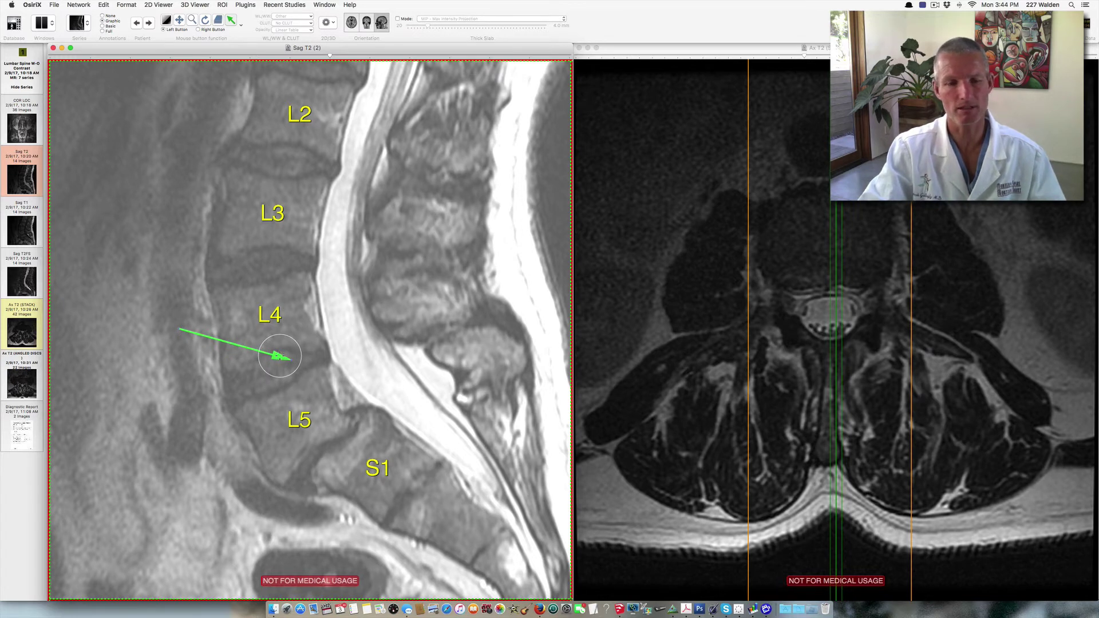
left_click_drag(279, 355, 278, 456)
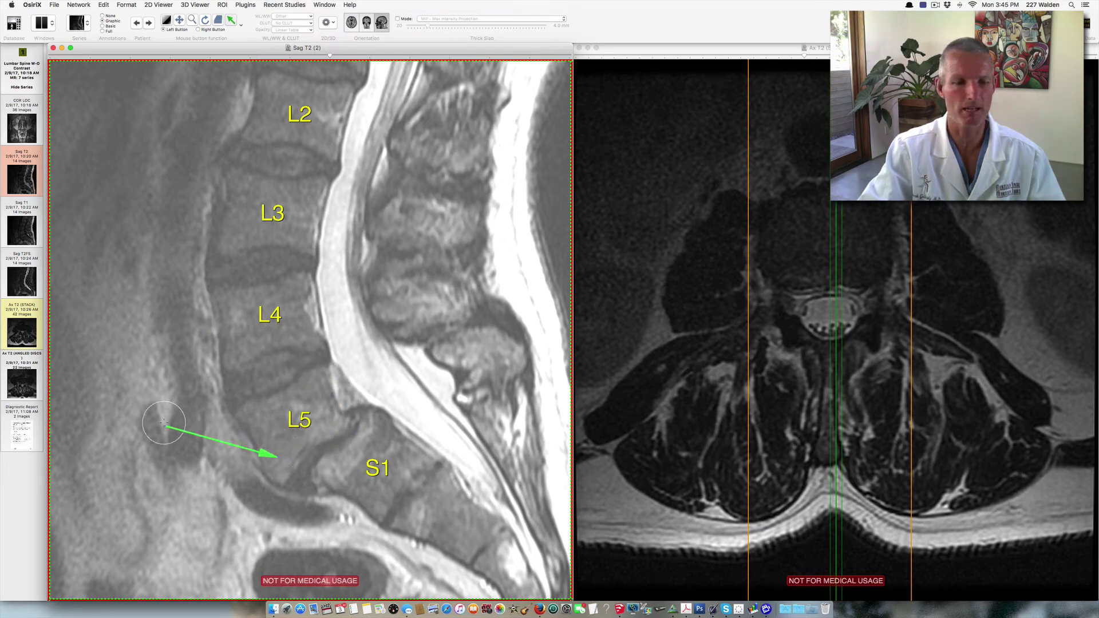
left_click_drag(166, 428, 330, 413)
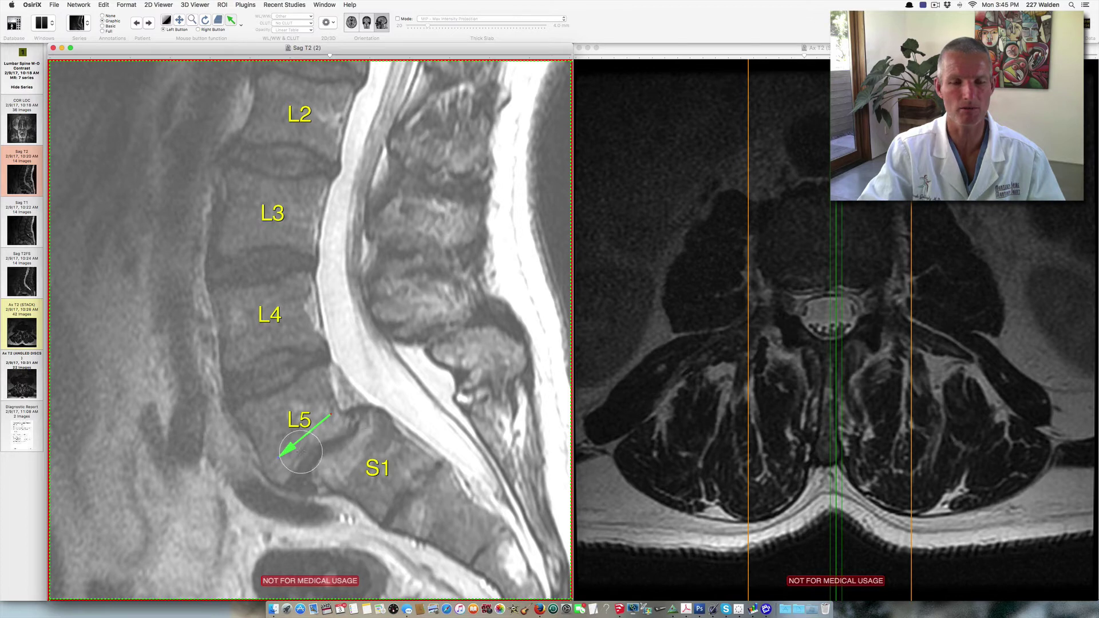
left_click_drag(290, 446, 410, 413)
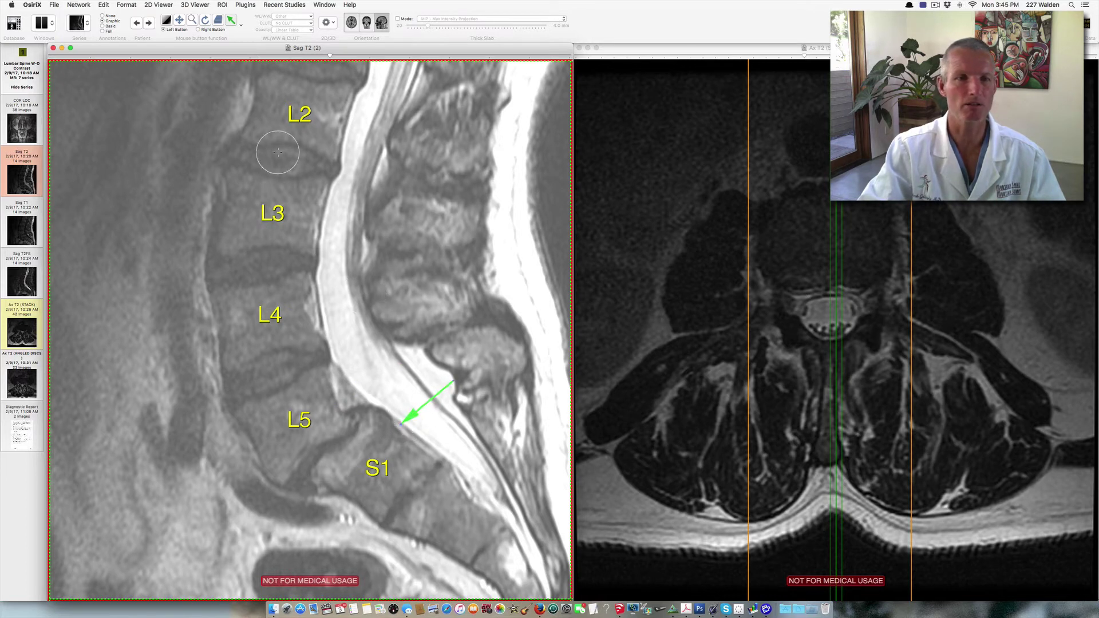
- Select the Length tool and measure the L5–S1 disc space at 9.183, 8.008 and 7.444 mm
left_click(240, 25)
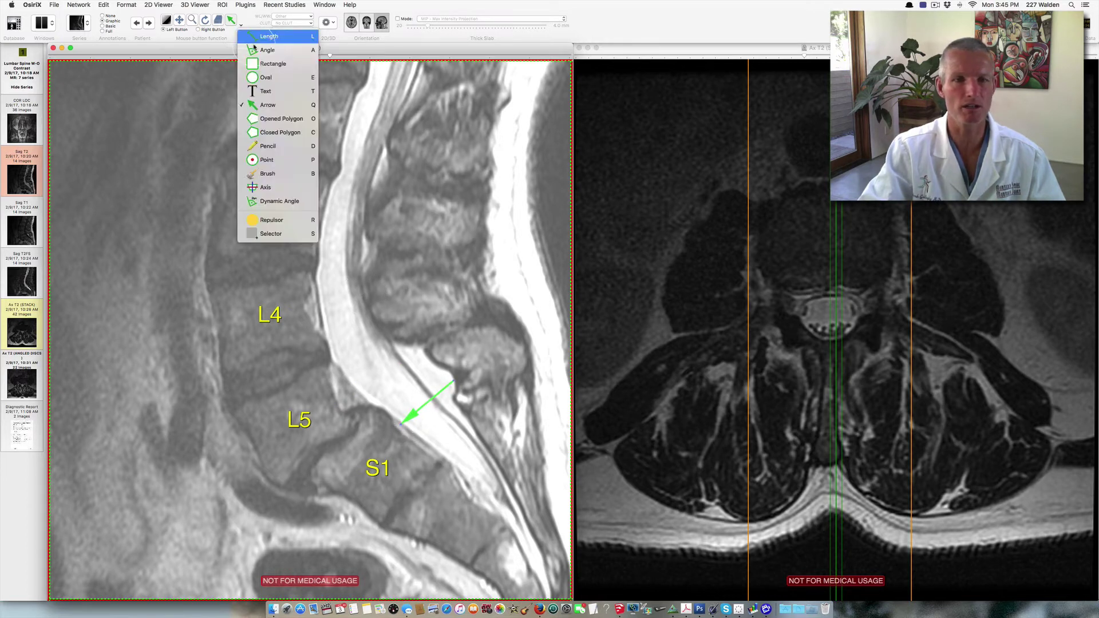
left_click(269, 63)
left_click(240, 26)
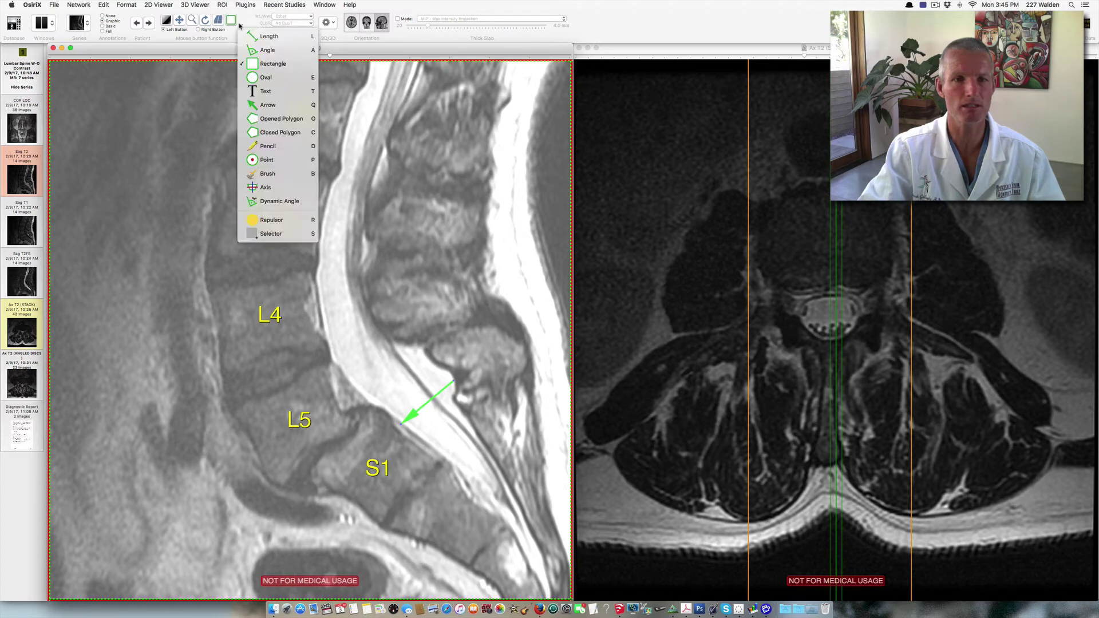
left_click(272, 34)
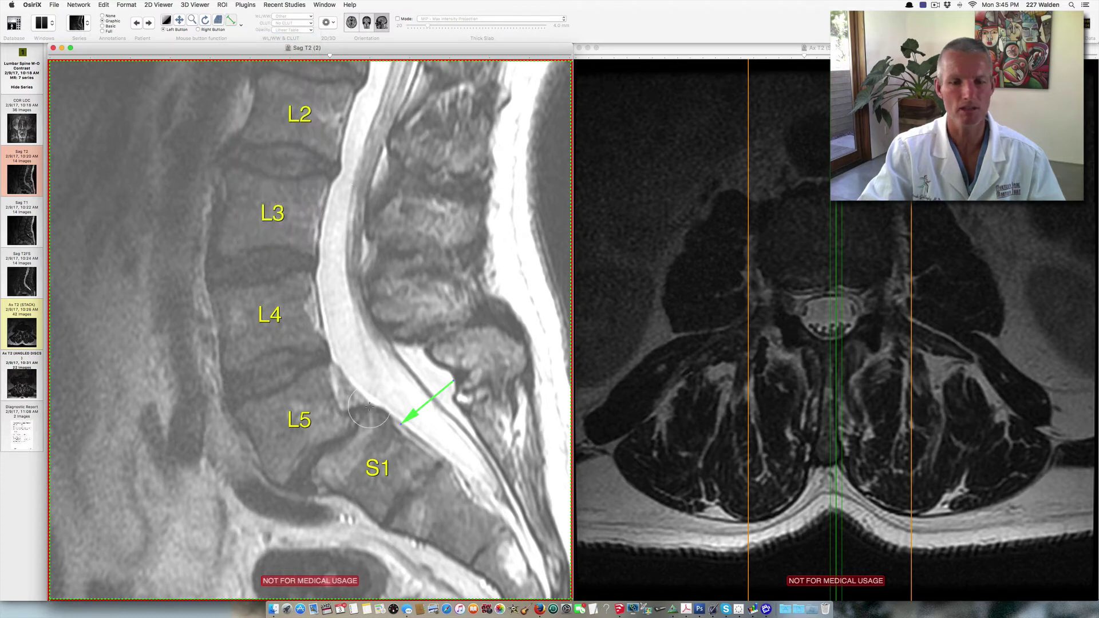
left_click_drag(316, 452, 308, 475)
left_click_drag(347, 411, 364, 429)
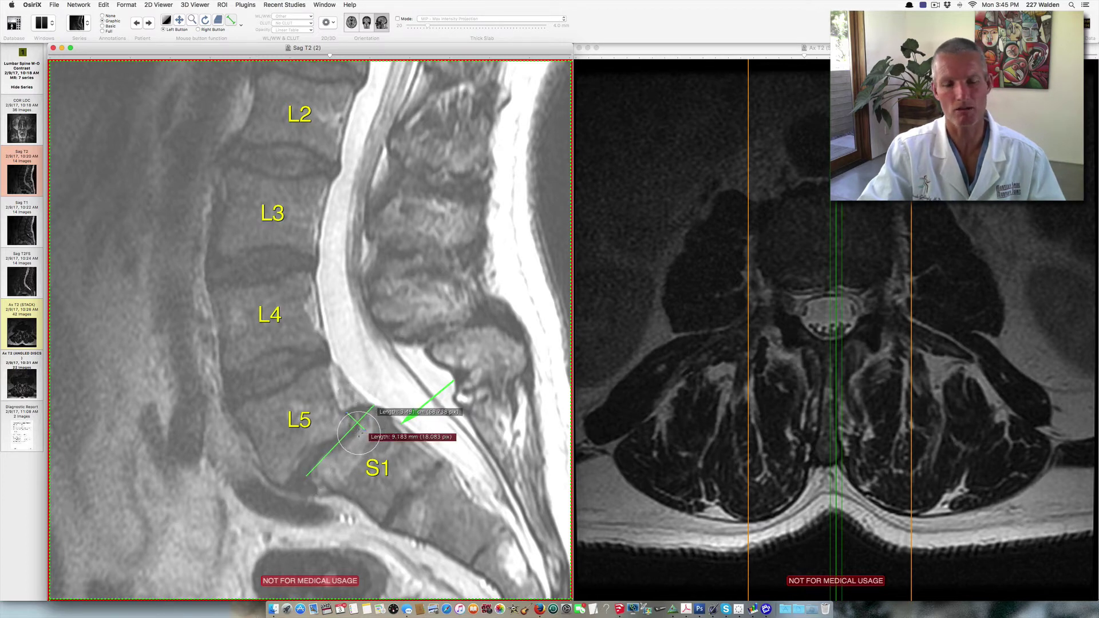
left_click(323, 442)
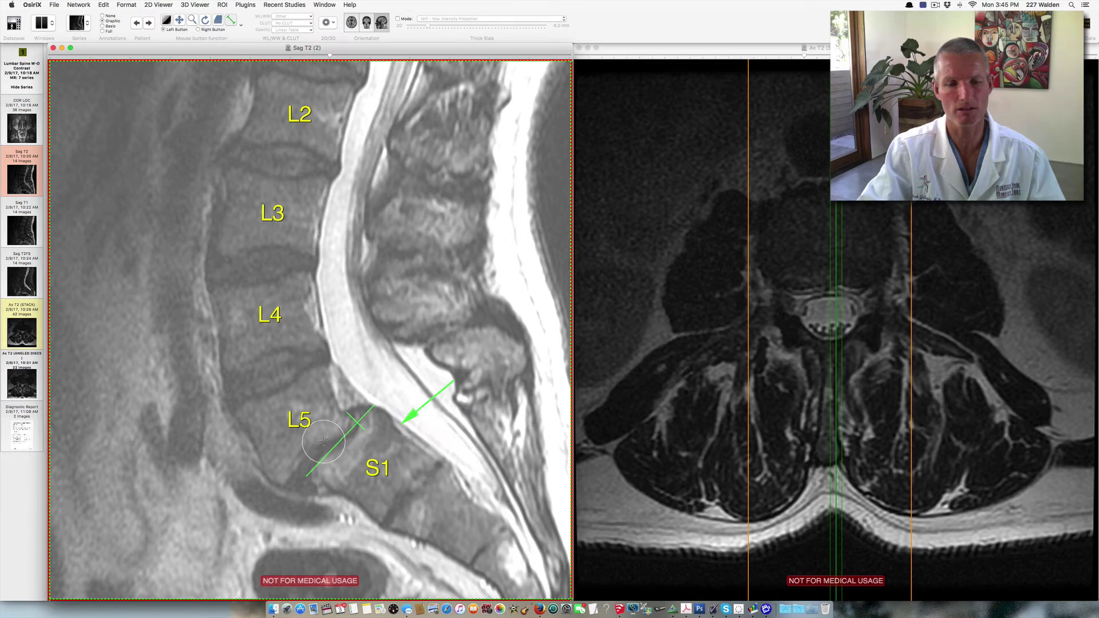
left_click_drag(337, 456, 336, 457)
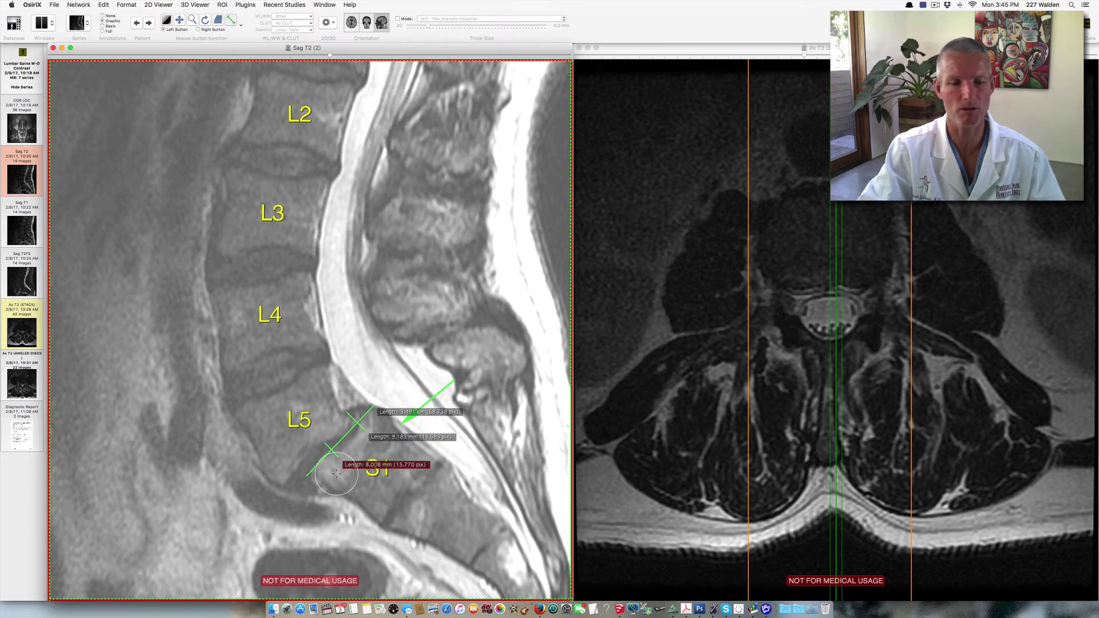
left_click(300, 468)
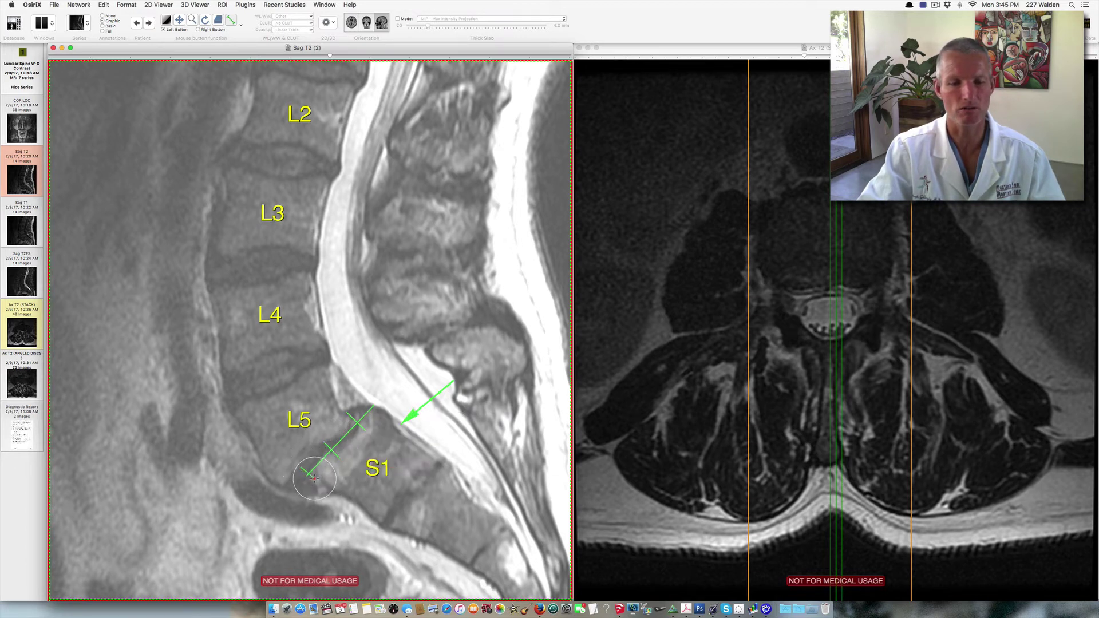
left_click_drag(315, 481, 330, 496)
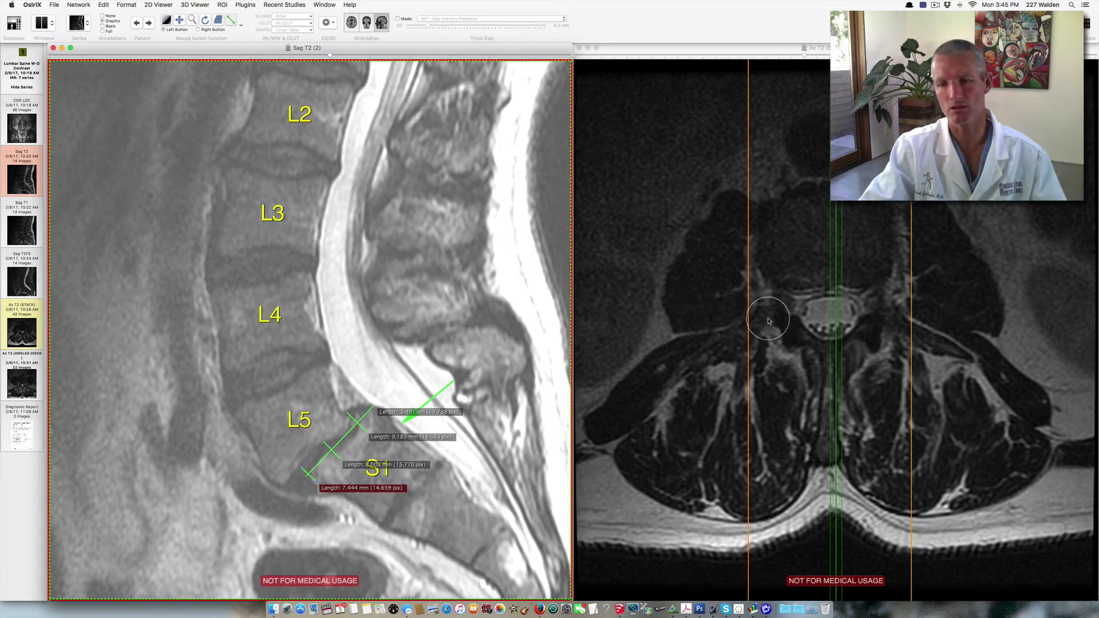
- Move the arrow up on the axial slice, then page the axial series down to the L5–S1 level
left_click(788, 330)
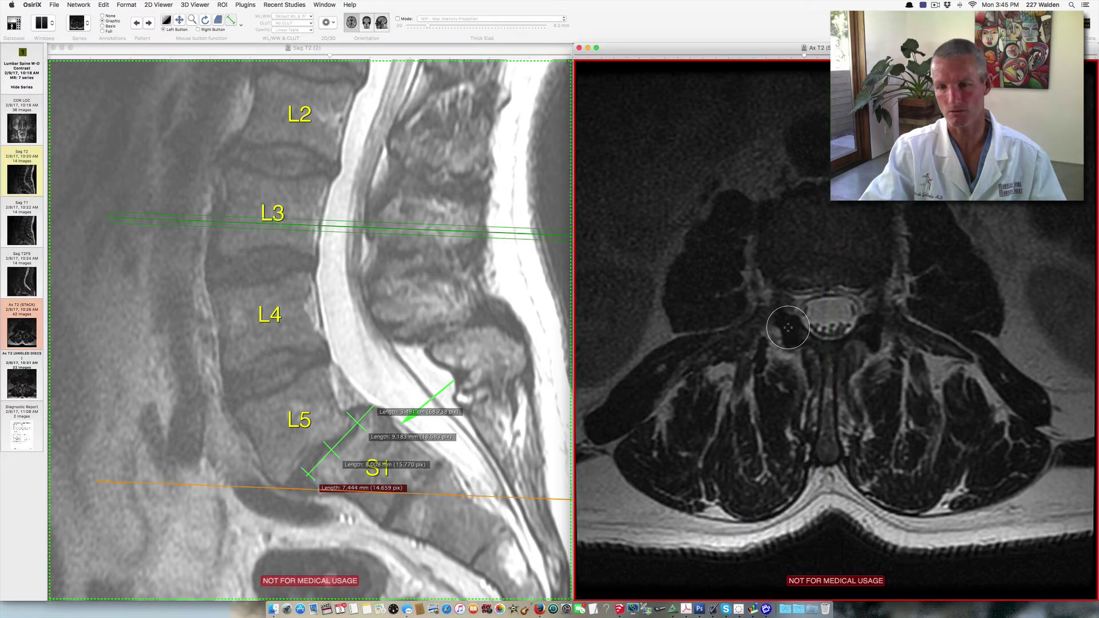
scroll(788, 328, "down", 5)
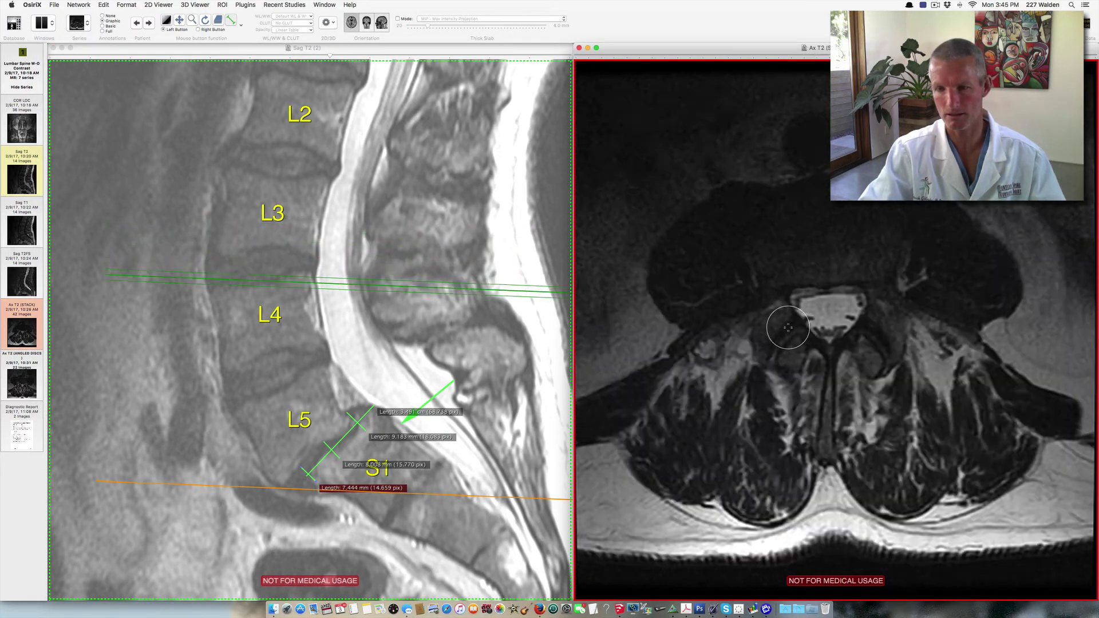
scroll(788, 328, "down", 5)
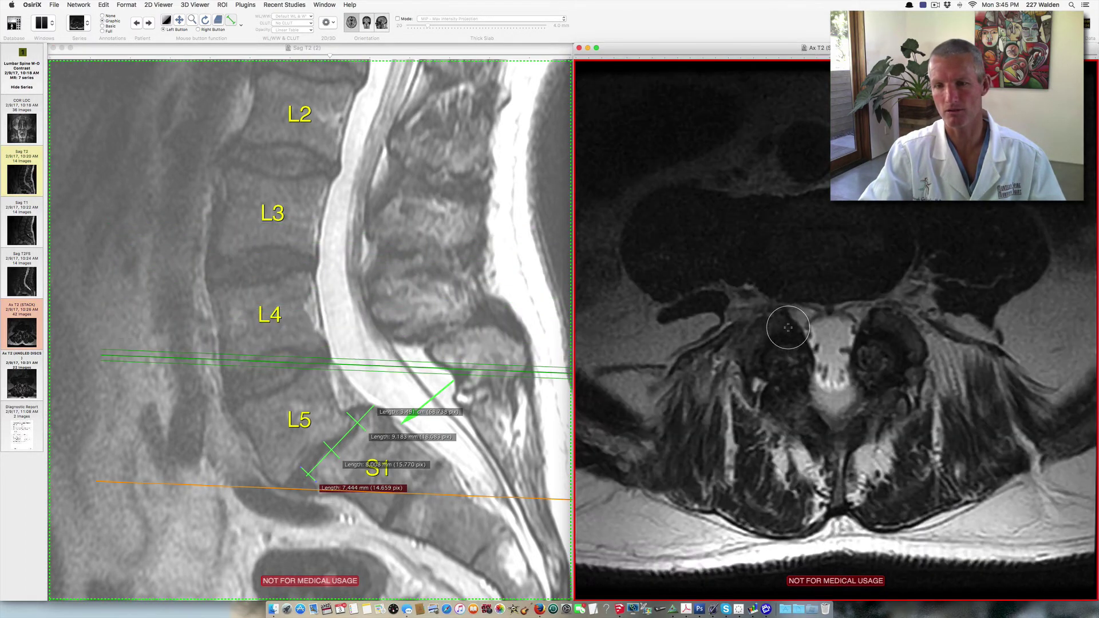
scroll(788, 327, "up", 2)
scroll(788, 327, "up", 1)
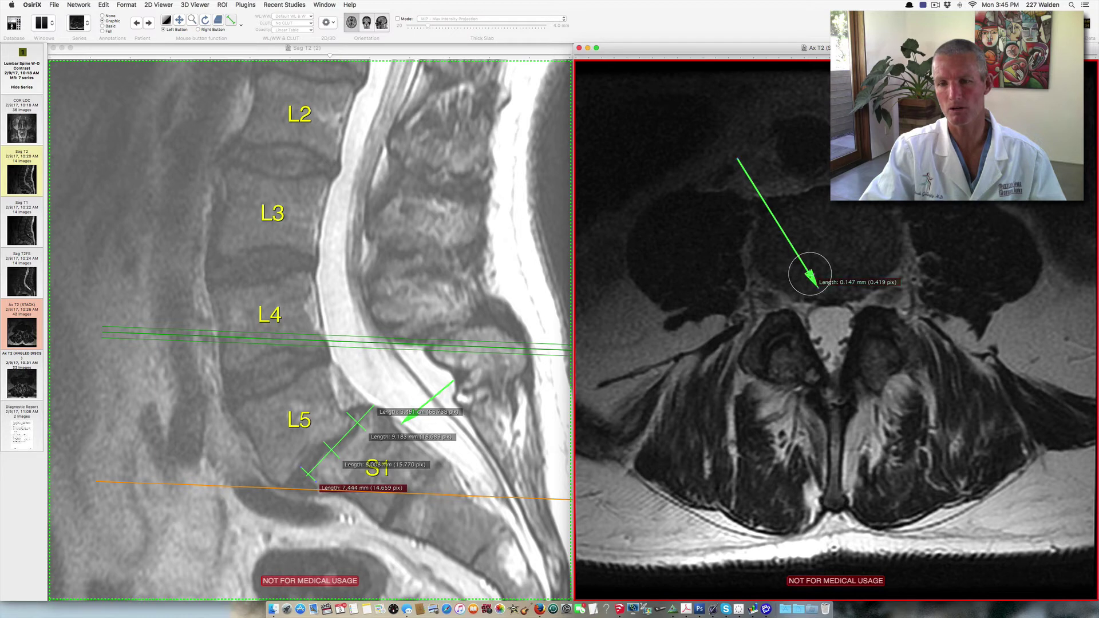
mouse_move(809, 274)
left_mouse_down()
mouse_move(805, 252)
mouse_move(822, 248)
mouse_move(827, 293)
mouse_move(802, 291)
mouse_move(797, 306)
mouse_move(817, 353)
mouse_move(845, 299)
mouse_move(815, 306)
mouse_move(808, 327)
mouse_move(833, 327)
mouse_move(795, 293)
mouse_move(776, 294)
mouse_move(803, 303)
mouse_move(791, 294)
mouse_move(847, 291)
mouse_move(824, 290)
left_mouse_up()
scroll(824, 291, "down", 6)
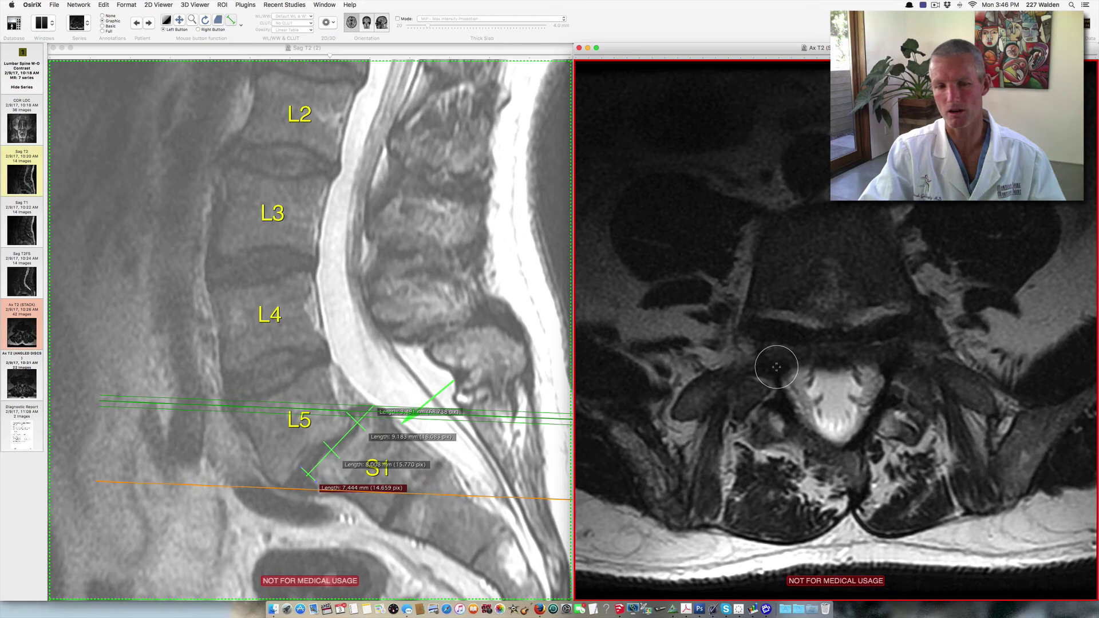
- Scroll the sagittal series to a lateral slice through the foramina and drag the arrow up-left
left_click(389, 357)
scroll(389, 355, "down", 3)
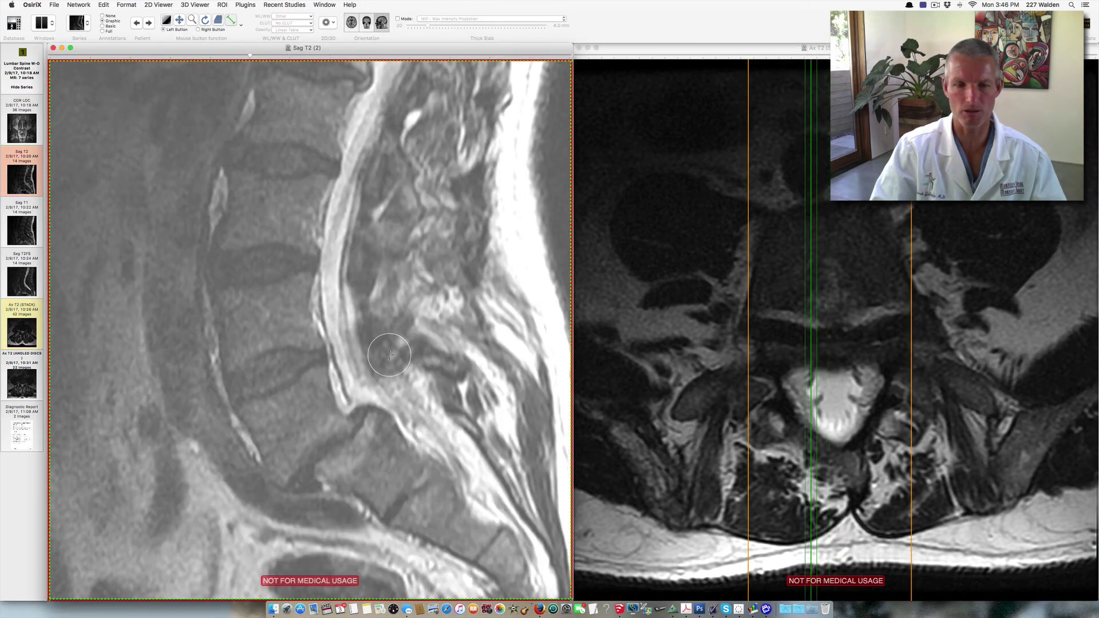
scroll(389, 355, "down", 2)
scroll(390, 355, "down", 2)
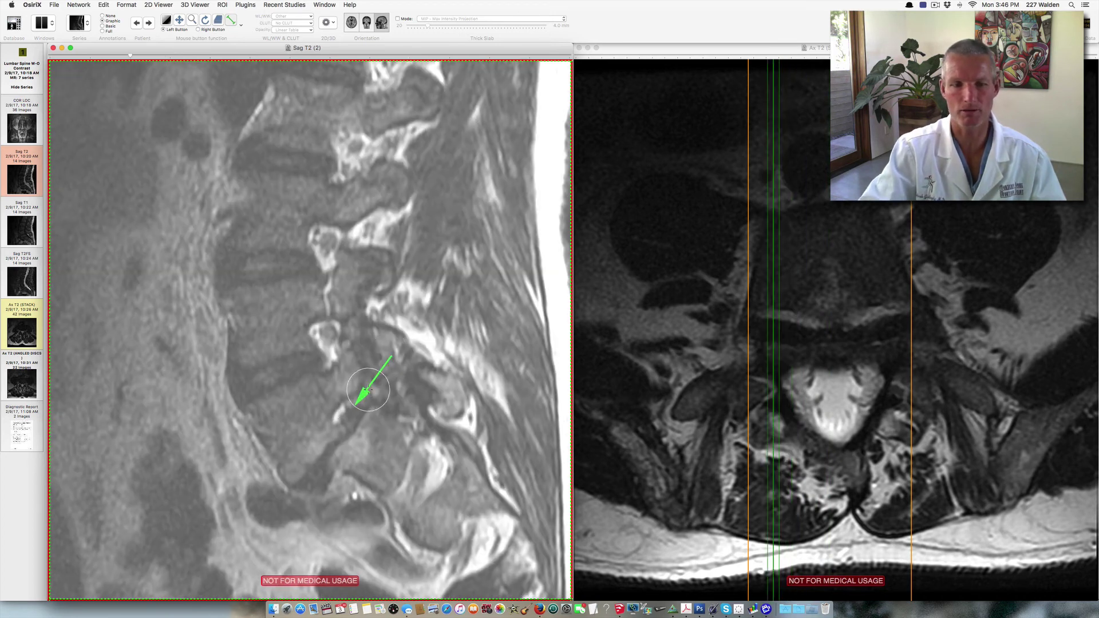
left_click_drag(366, 392, 324, 323)
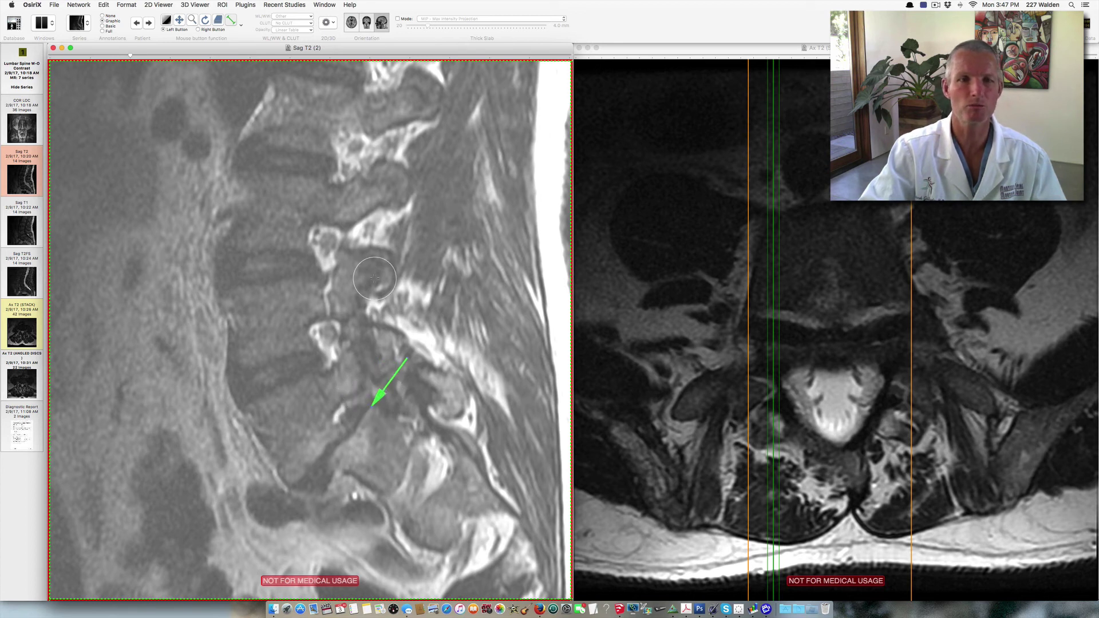
- Trace closed-polygon area ROIs around the upper, middle and lowest neural foramina on the sagittal slice
left_click(241, 25)
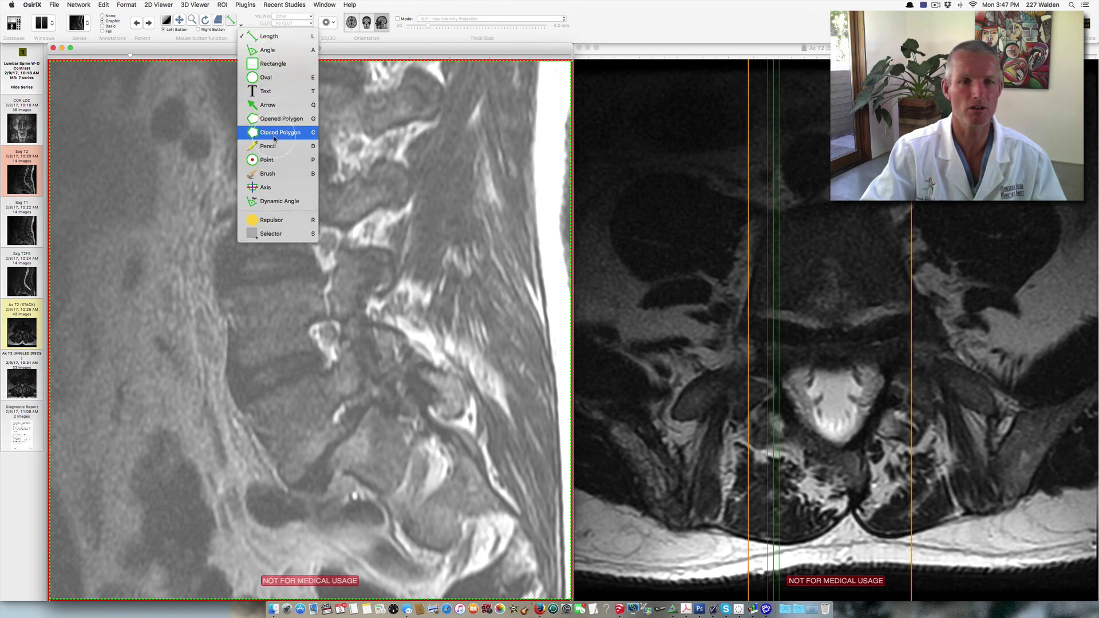
left_click(304, 148)
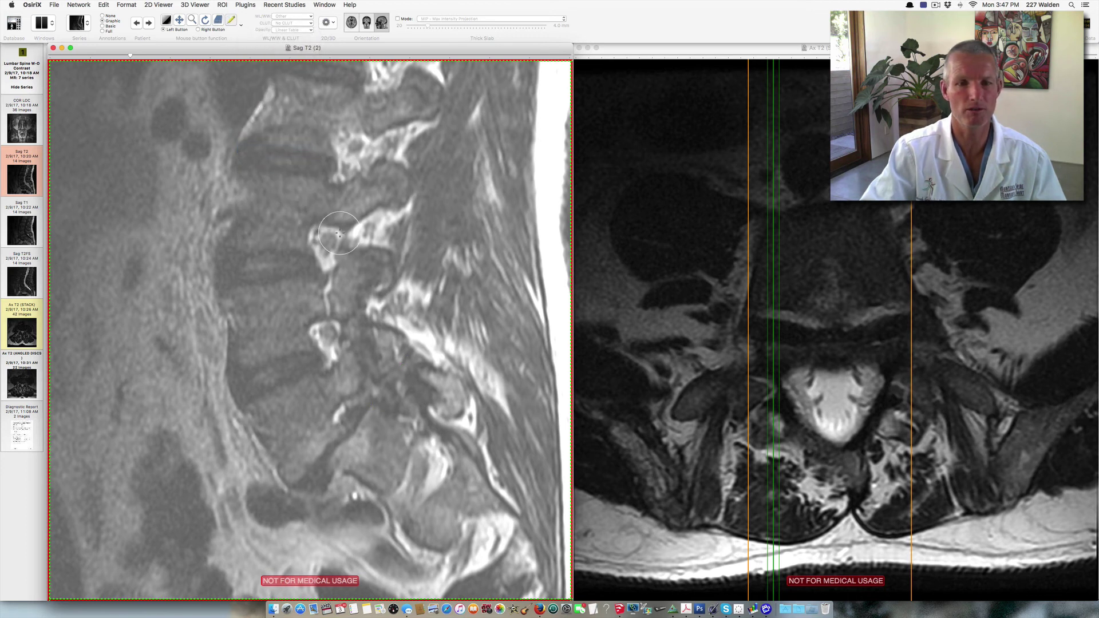
mouse_move(337, 226)
left_mouse_down()
mouse_move(312, 231)
mouse_move(329, 270)
mouse_move(331, 228)
mouse_move(318, 239)
mouse_move(324, 247)
mouse_move(330, 234)
left_mouse_up()
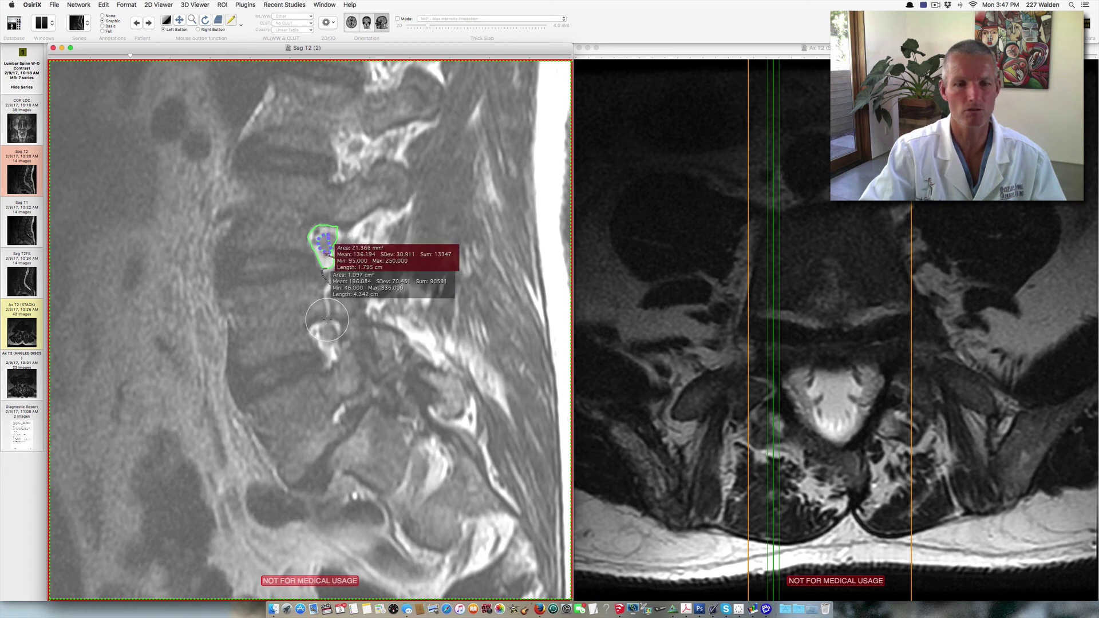
mouse_move(327, 319)
left_mouse_down()
mouse_move(309, 327)
mouse_move(327, 359)
mouse_move(342, 346)
mouse_move(341, 324)
mouse_move(327, 320)
left_mouse_up()
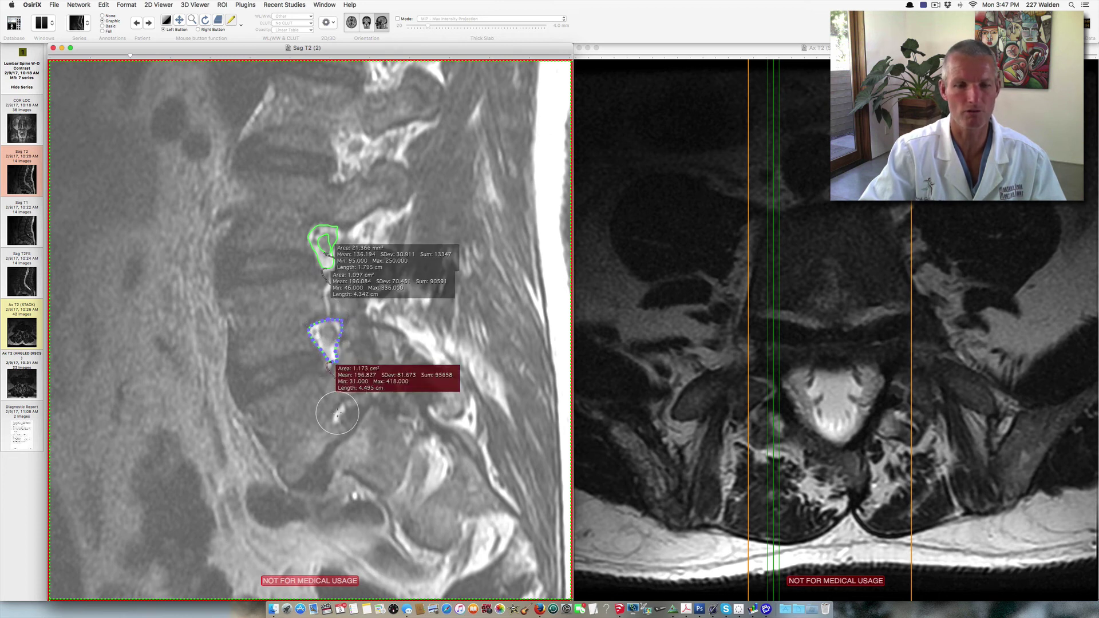
left_click(337, 408)
mouse_move(338, 407)
left_mouse_down()
mouse_move(333, 419)
mouse_move(356, 424)
mouse_move(343, 404)
left_mouse_up()
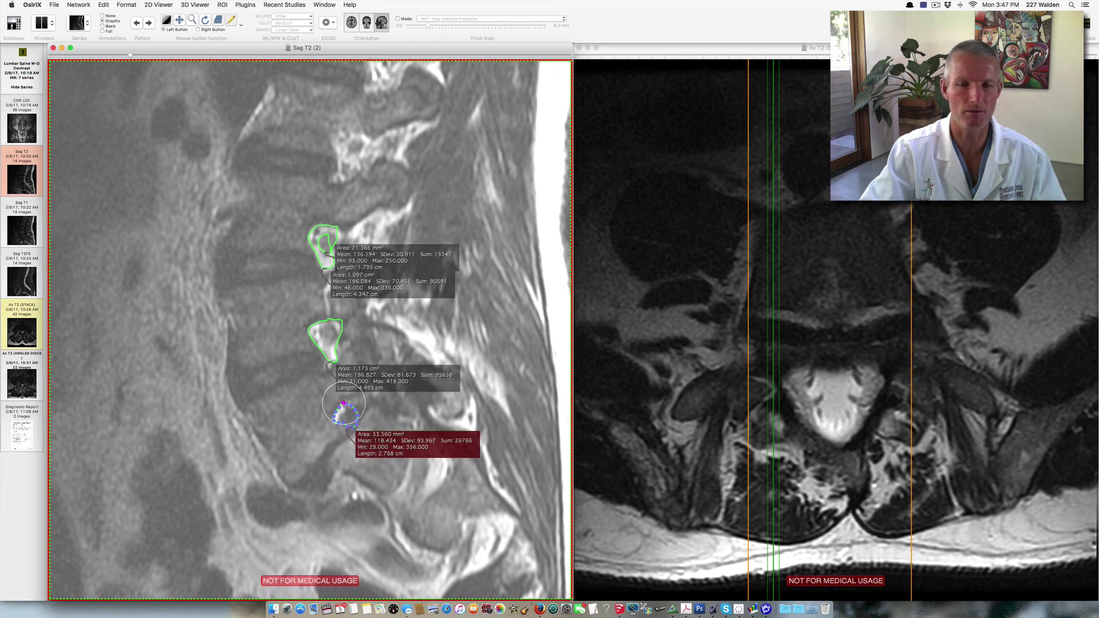